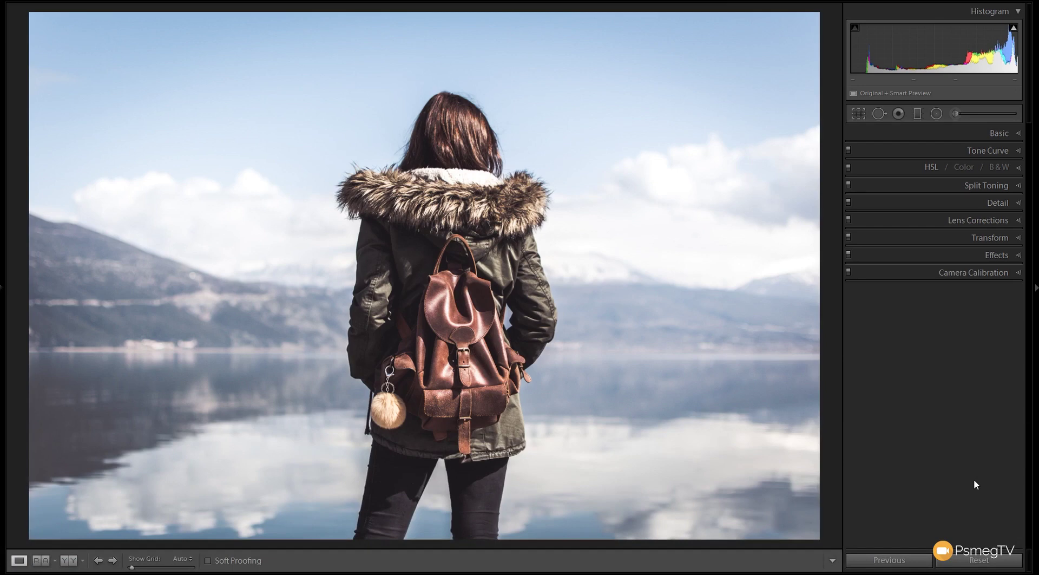
Warm the photo by setting Temp to +23 and reduce Contrast to -49 in the basic adjustments.
{"action": "left_click", "coordinate": [1019, 135]}
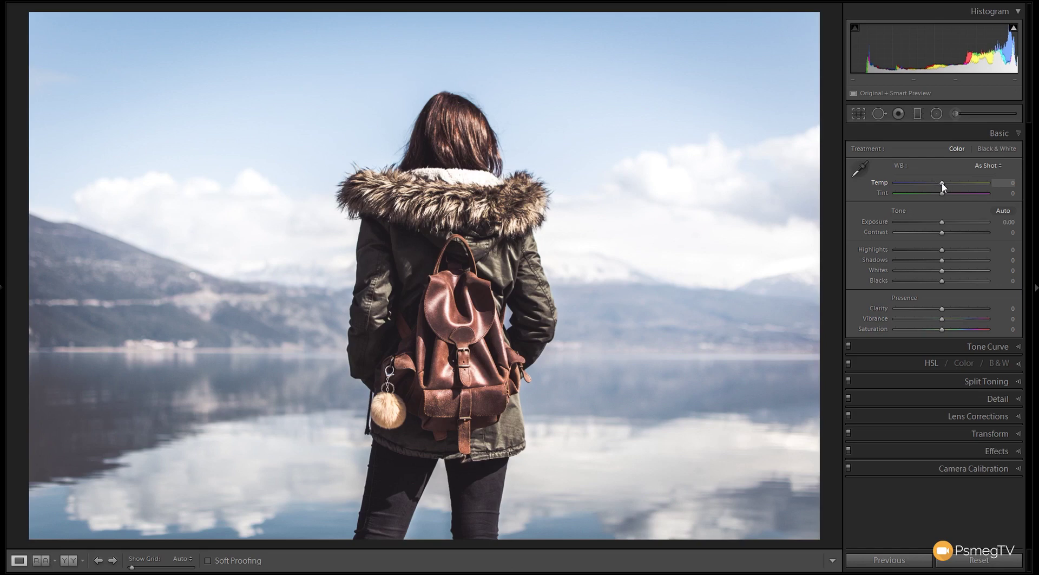
{"action": "left_click_drag", "start_coordinate": [943, 187], "coordinate": [953, 184]}
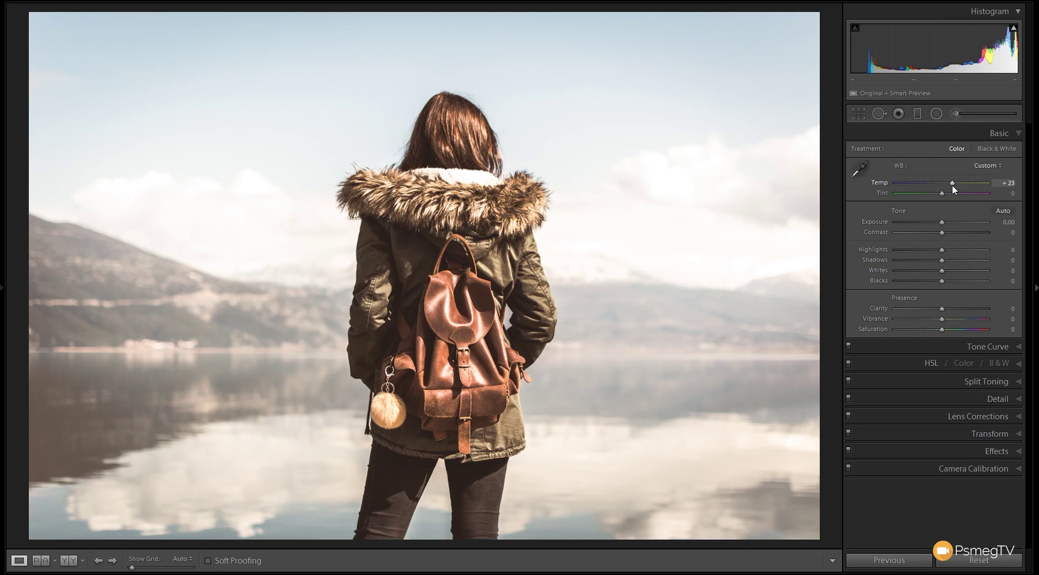
{"action": "left_click_drag", "start_coordinate": [941, 234], "coordinate": [920, 234]}
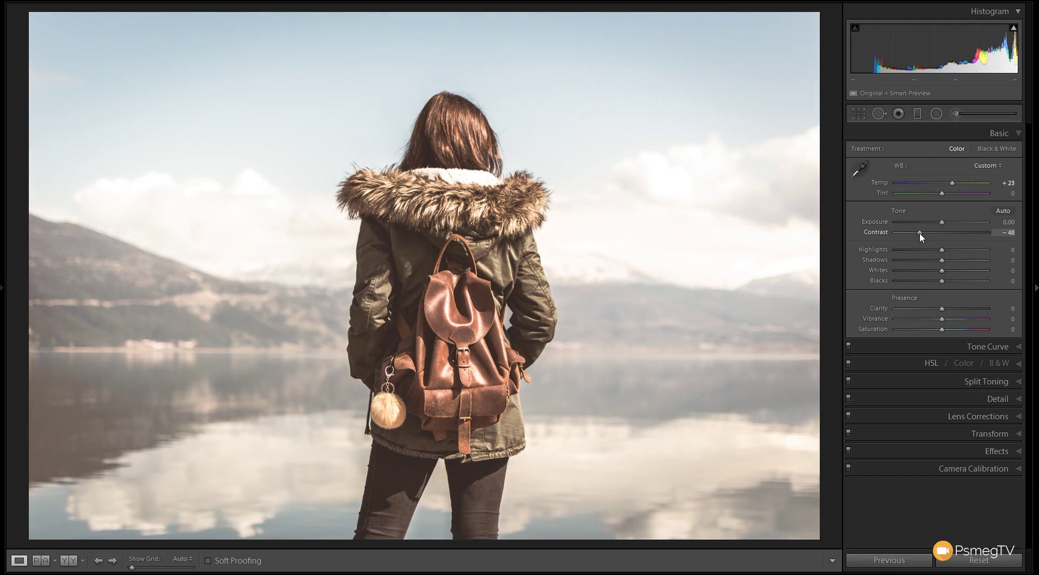
{"action": "left_click_drag", "start_coordinate": [921, 236], "coordinate": [920, 236]}
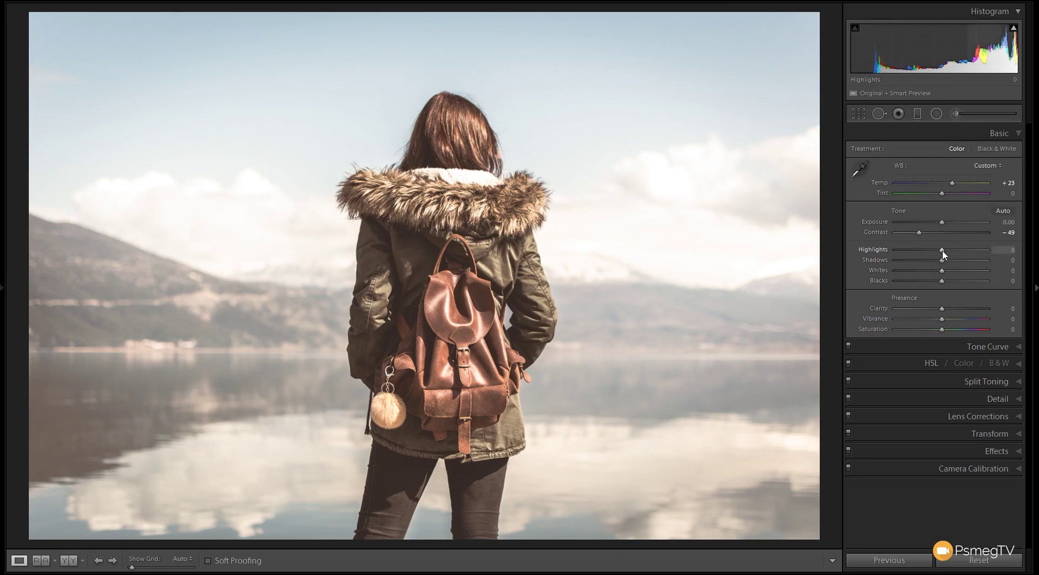
Flatten the tonal range by setting Highlights to -68, Shadows to +20, Whites to -21 and Blacks to +29.
{"action": "left_click_drag", "start_coordinate": [942, 250], "coordinate": [920, 249]}
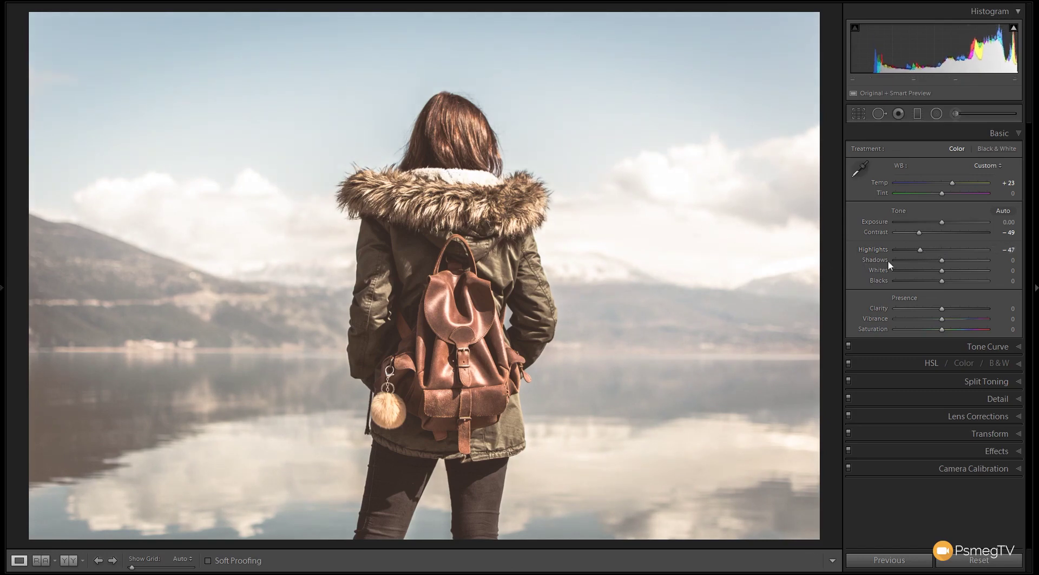
{"action": "left_click_drag", "start_coordinate": [925, 249], "coordinate": [910, 249]}
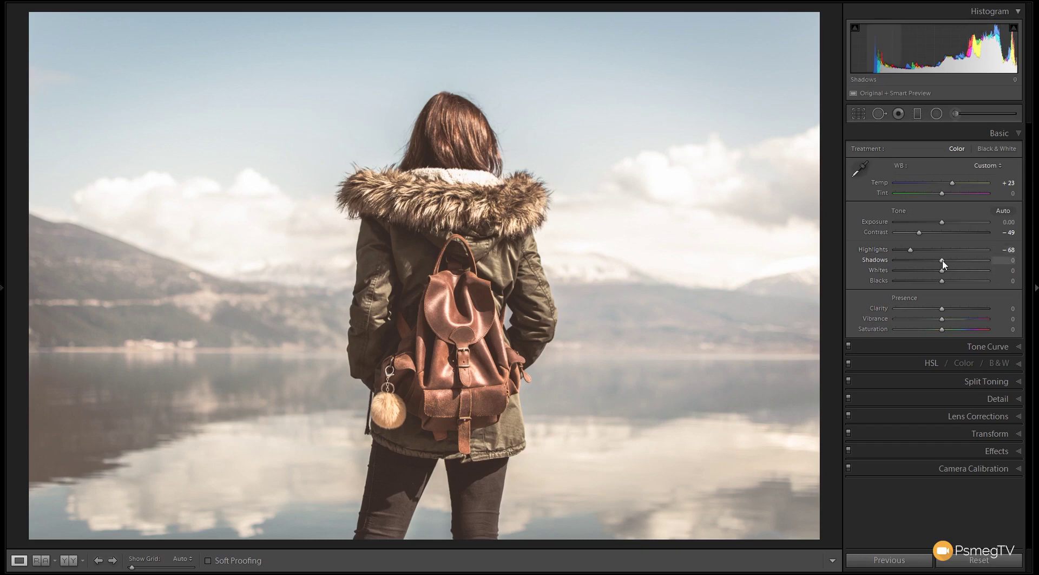
{"action": "left_click_drag", "start_coordinate": [943, 260], "coordinate": [951, 260]}
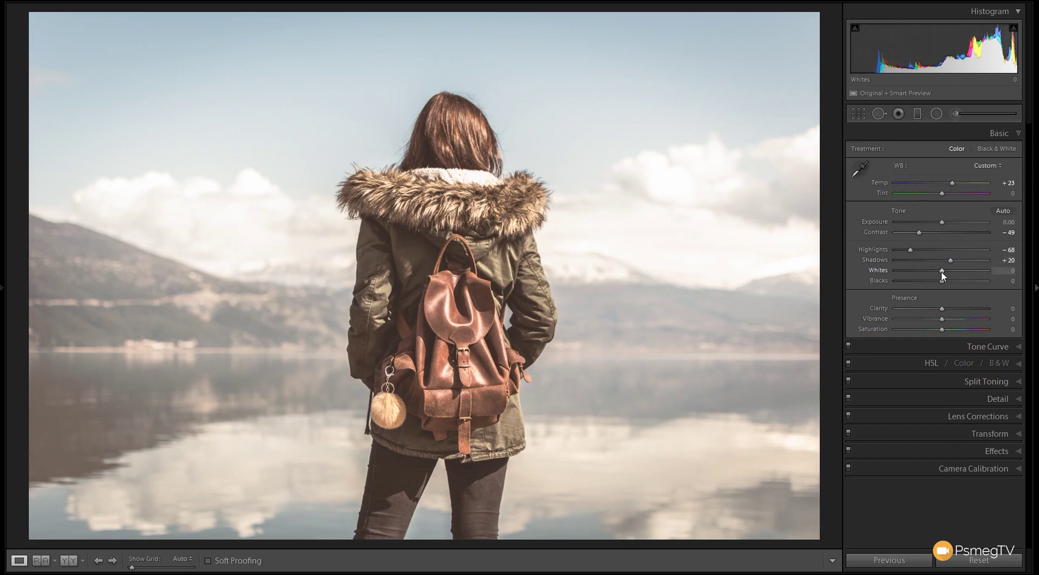
{"action": "left_click_drag", "start_coordinate": [942, 270], "coordinate": [931, 271]}
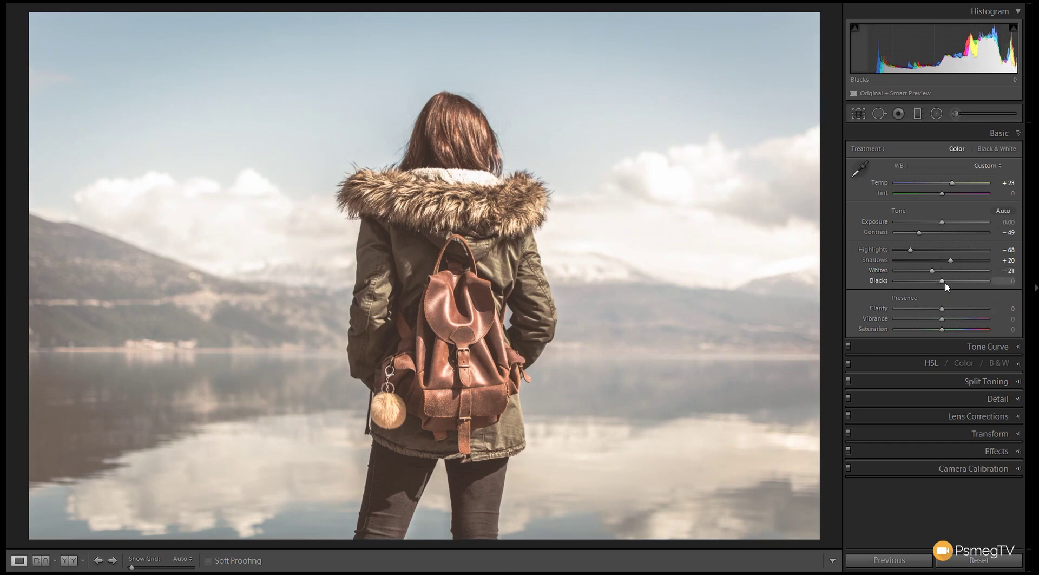
{"action": "left_click_drag", "start_coordinate": [942, 281], "coordinate": [957, 284]}
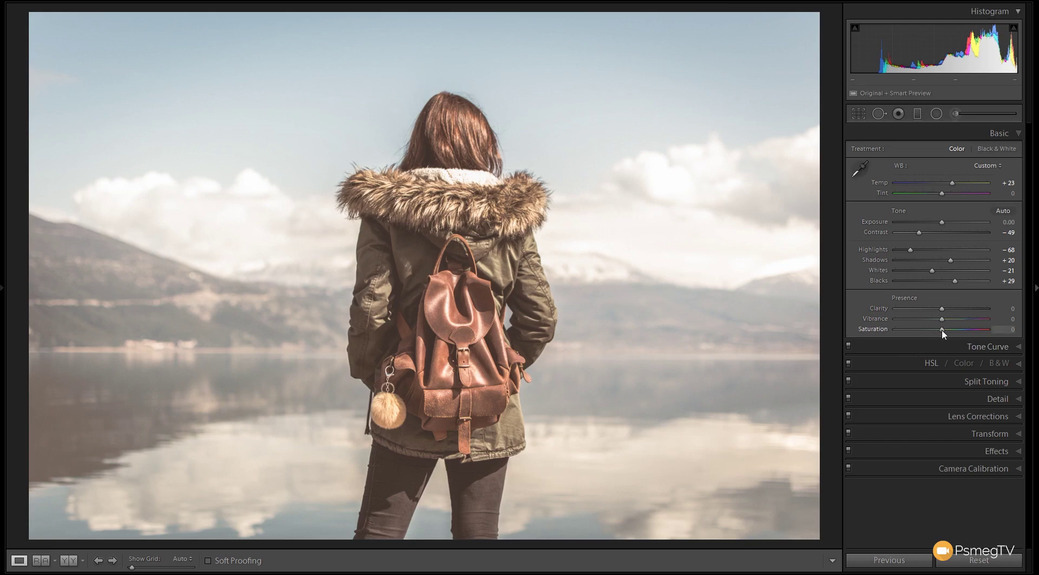
Set the presence adjustments to Saturation +10, Vibrance +25 and Clarity +47, and collapse the basic adjustments.
{"action": "left_click_drag", "start_coordinate": [943, 334], "coordinate": [949, 335]}
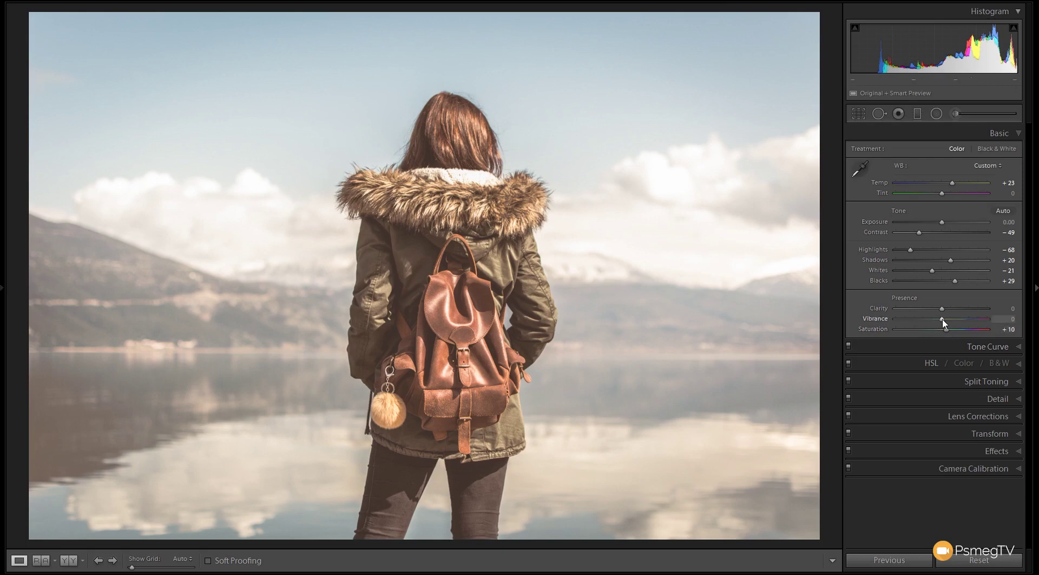
{"action": "left_click_drag", "start_coordinate": [942, 322], "coordinate": [955, 323]}
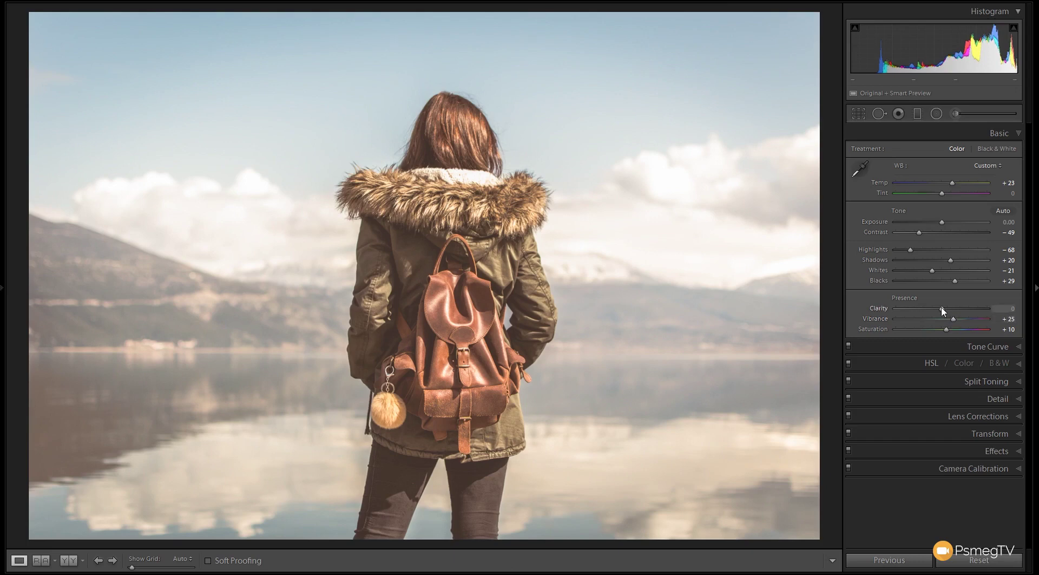
{"action": "left_click_drag", "start_coordinate": [942, 310], "coordinate": [964, 309]}
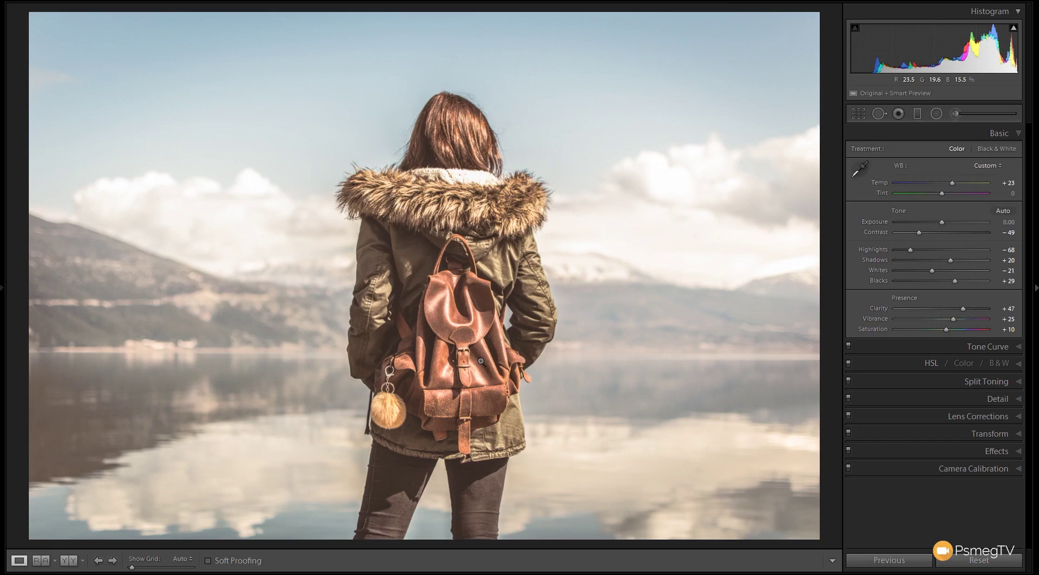
{"action": "left_click", "coordinate": [969, 382], "text": "ctrl"}
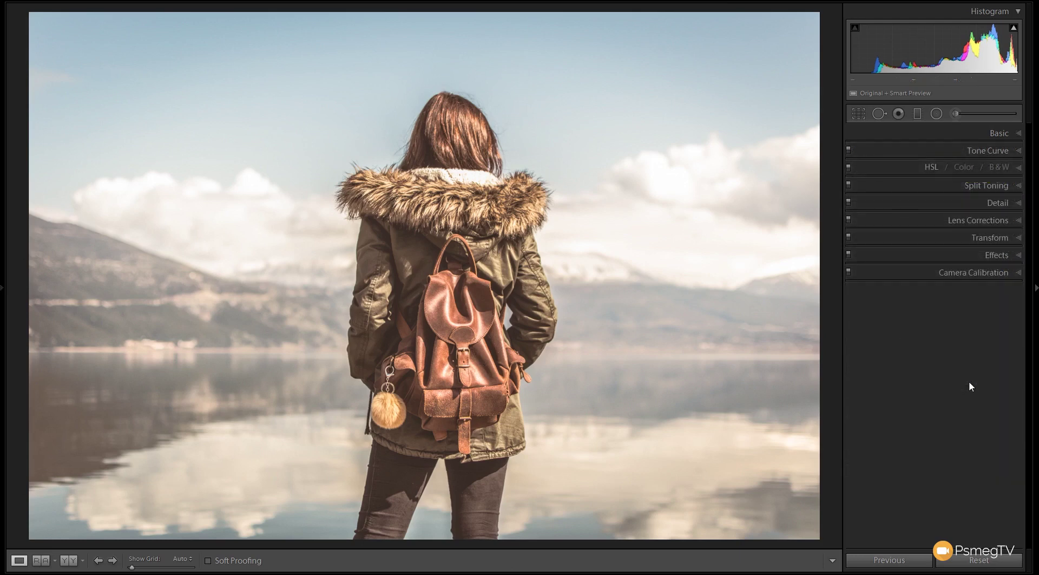
Add three control points to the RGB point curve, at roughly the quarter, middle and three-quarter tones.
{"action": "left_click", "coordinate": [1002, 151]}
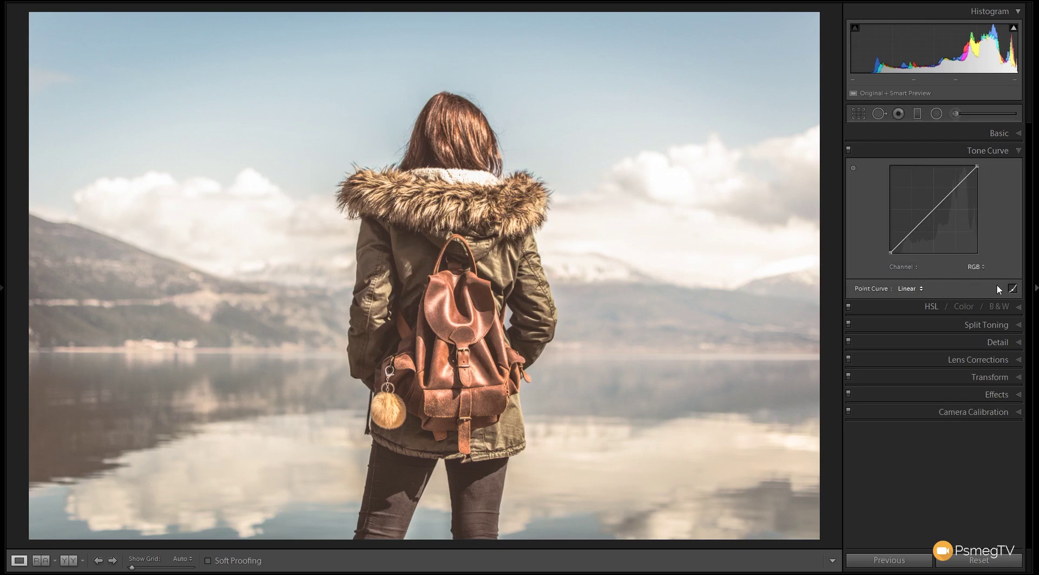
{"action": "left_click", "coordinate": [1013, 287]}
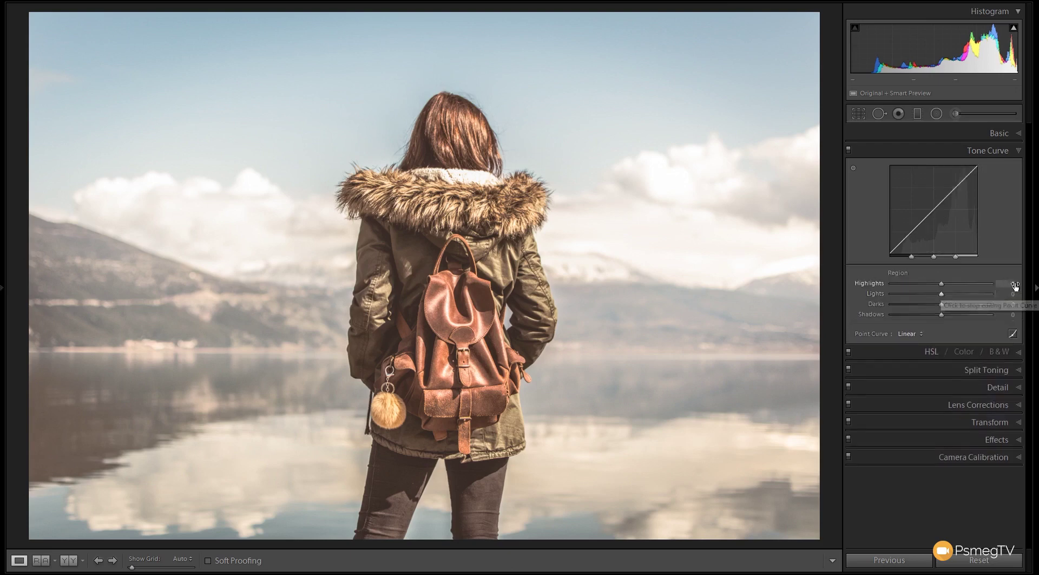
{"action": "left_click", "coordinate": [1013, 334]}
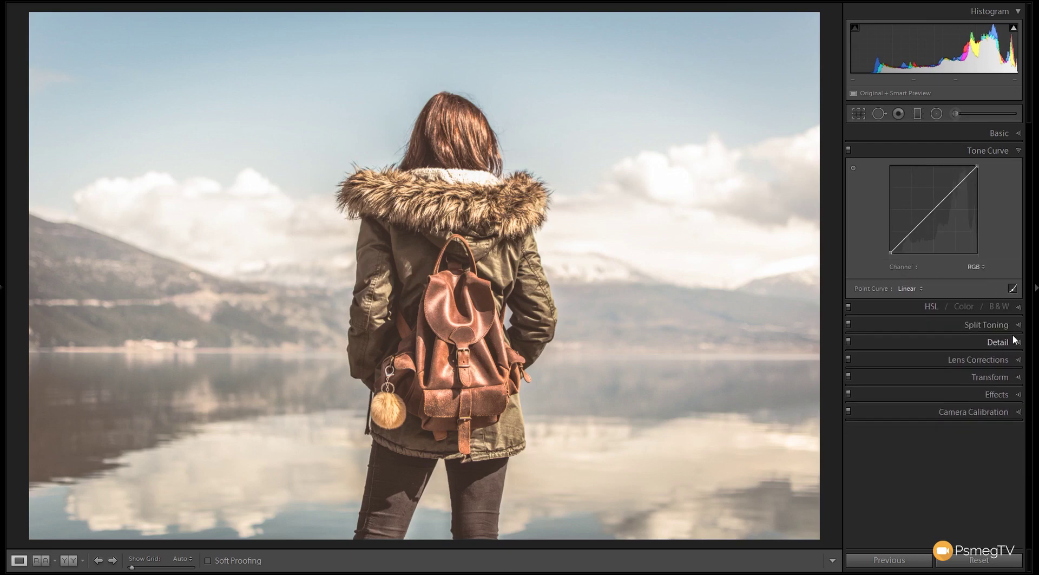
{"action": "left_click", "coordinate": [915, 229]}
{"action": "left_click", "coordinate": [936, 207]}
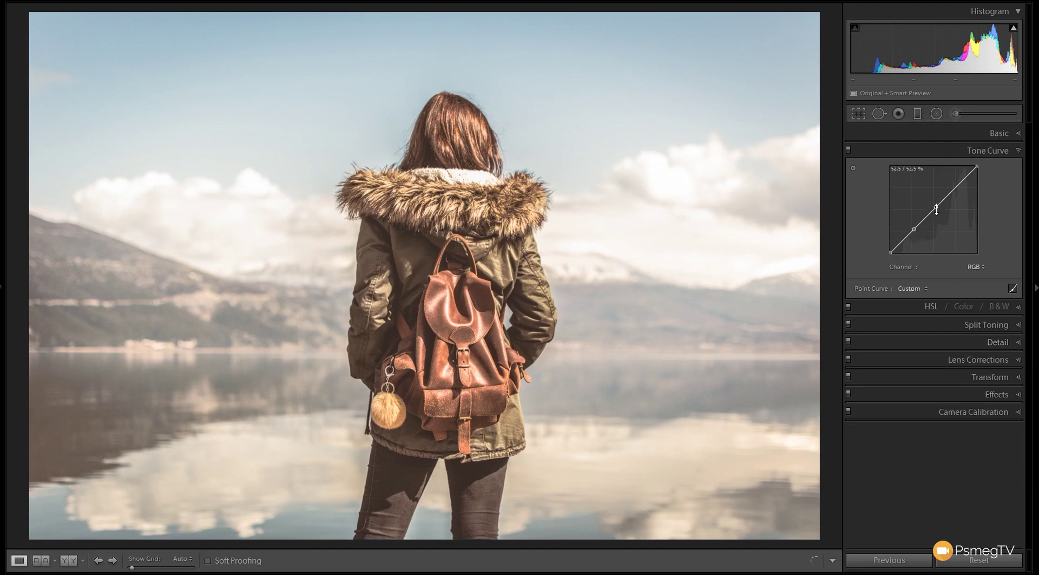
{"action": "left_click", "coordinate": [956, 186]}
Fade the tone curve by raising the black point, lowering the shadow point to about 25/22% and the white point to about 95%, and compare before and after.
{"action": "left_click_drag", "start_coordinate": [891, 252], "coordinate": [891, 238]}
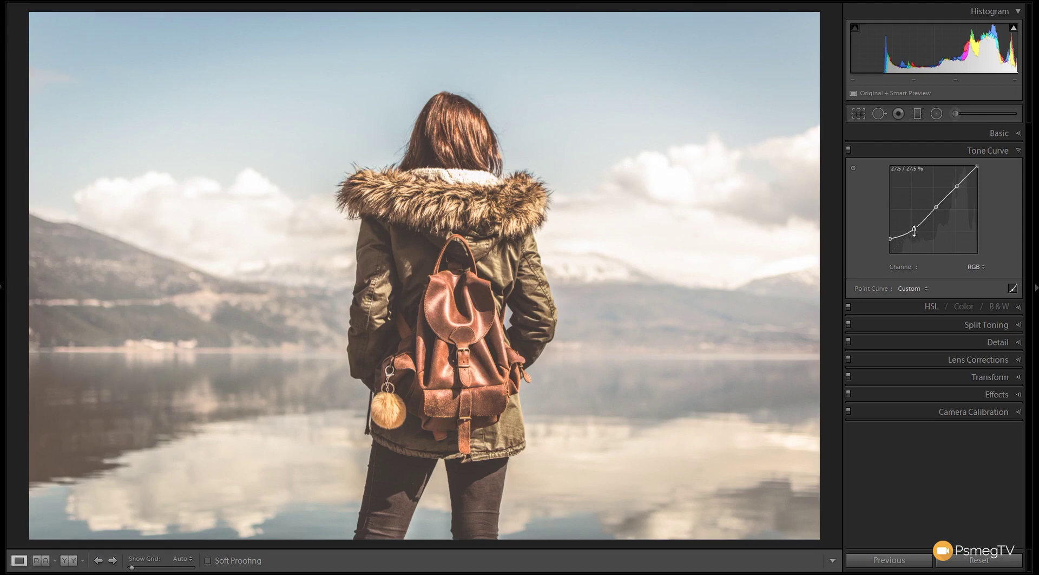
{"action": "left_click_drag", "start_coordinate": [914, 230], "coordinate": [913, 233]}
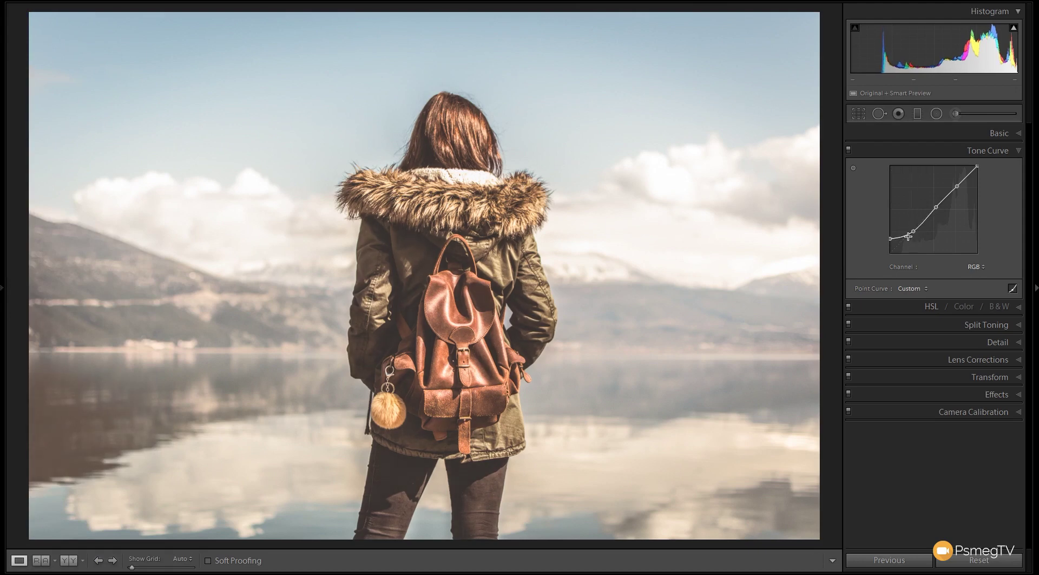
{"action": "left_click_drag", "start_coordinate": [913, 232], "coordinate": [913, 234]}
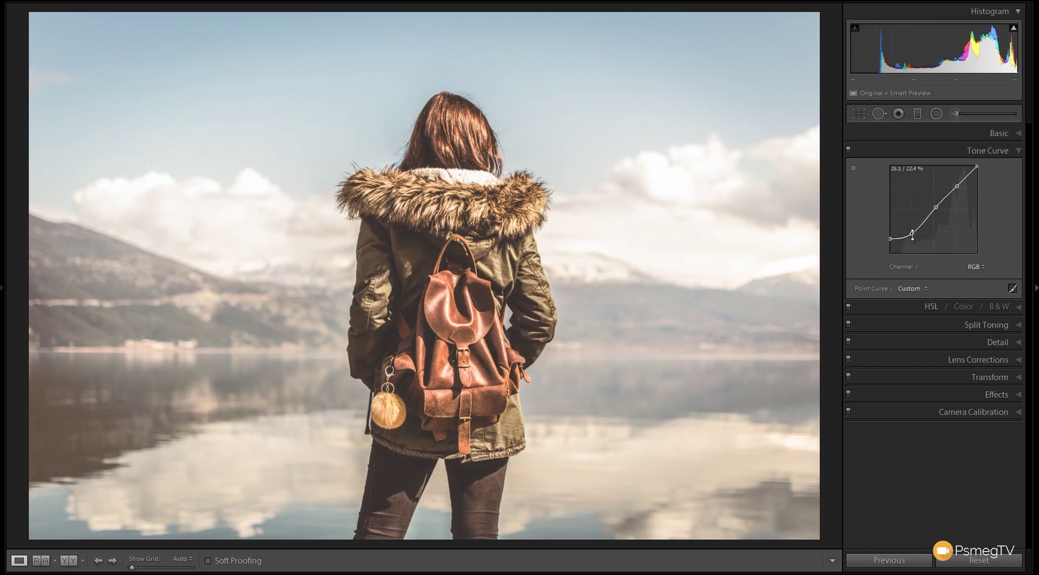
{"action": "left_click", "coordinate": [936, 207]}
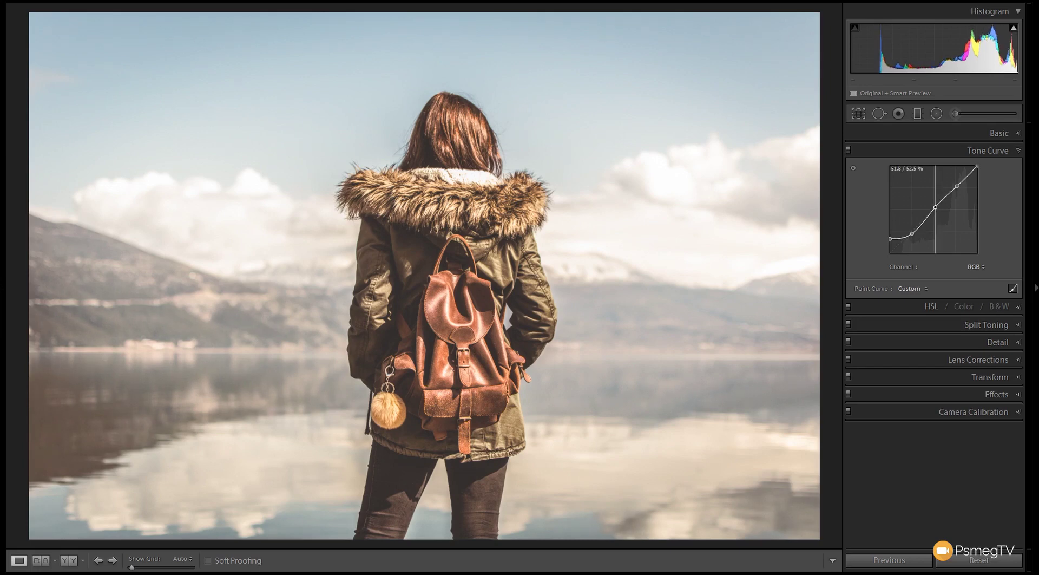
{"action": "left_click_drag", "start_coordinate": [935, 207], "coordinate": [934, 206]}
{"action": "left_click_drag", "start_coordinate": [977, 166], "coordinate": [977, 170]}
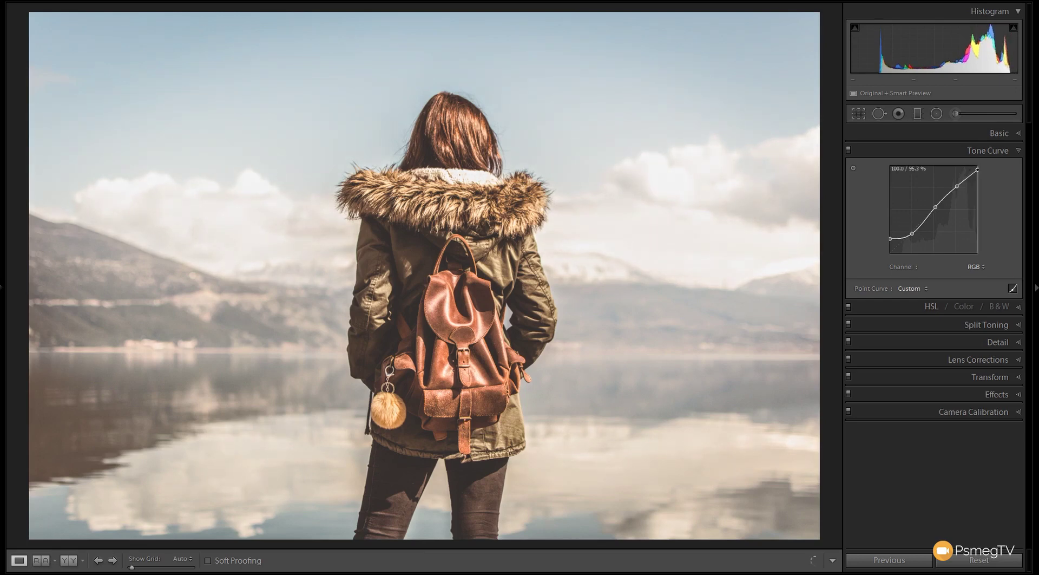
{"action": "left_click", "coordinate": [848, 152]}
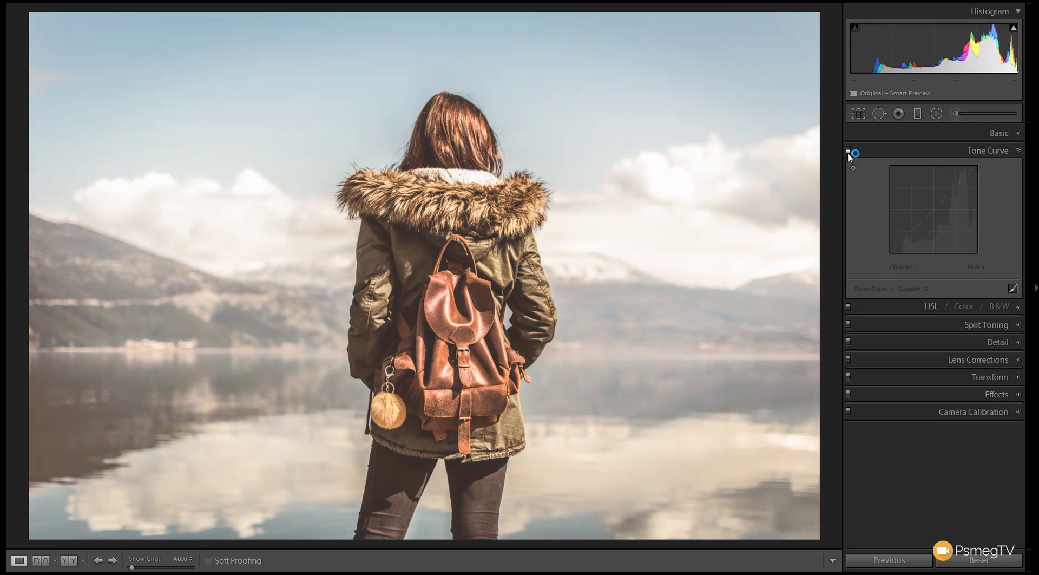
{"action": "left_click", "coordinate": [848, 151]}
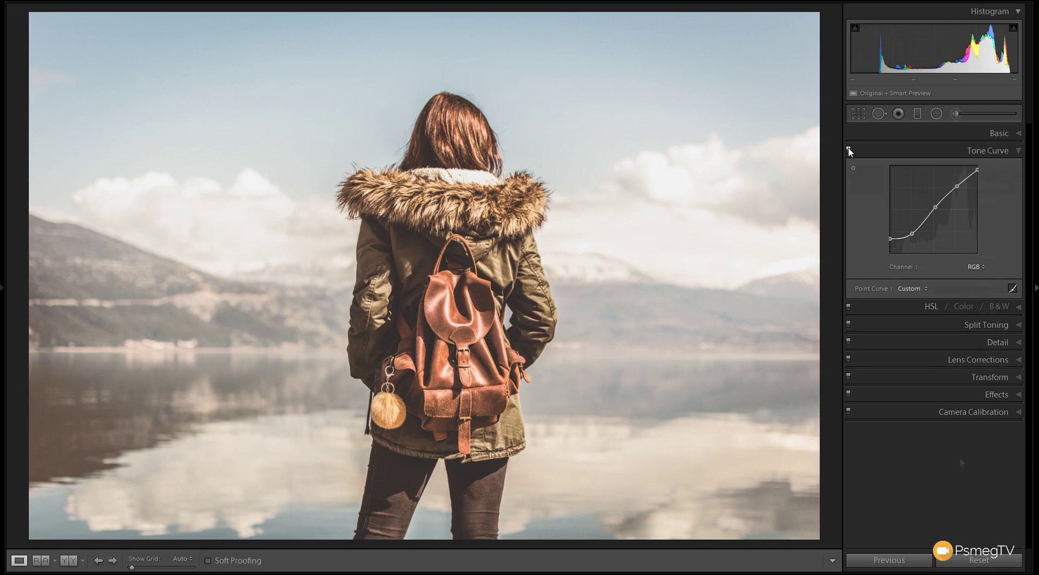
Split-tone the highlights with hue 260 and saturation 9, and compare the image with and without the toning.
{"action": "key", "text": "ctrl+5"}
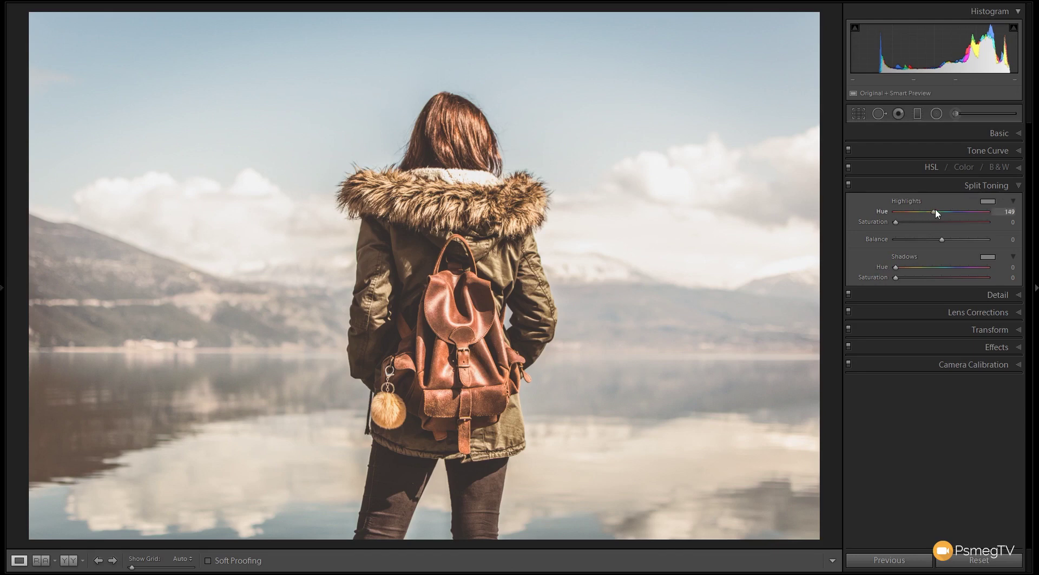
{"action": "left_click_drag", "start_coordinate": [956, 213], "coordinate": [959, 214]}
{"action": "scroll", "coordinate": [952, 211], "scroll_direction": "up", "scroll_amount": 2}
{"action": "left_click_drag", "start_coordinate": [953, 211], "coordinate": [963, 214]}
{"action": "left_click_drag", "start_coordinate": [896, 223], "coordinate": [903, 223]}
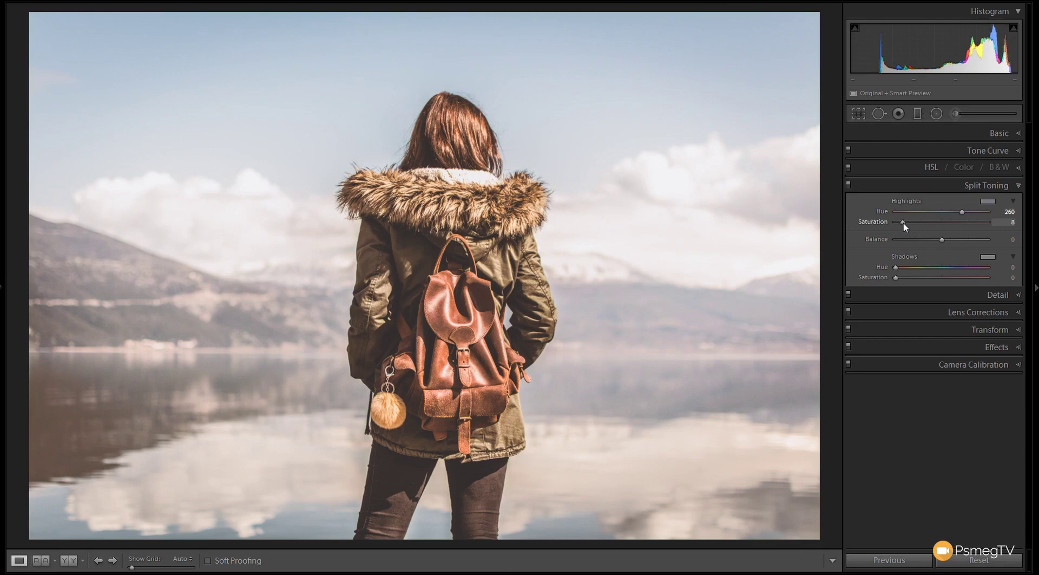
{"action": "left_click_drag", "start_coordinate": [904, 223], "coordinate": [906, 223]}
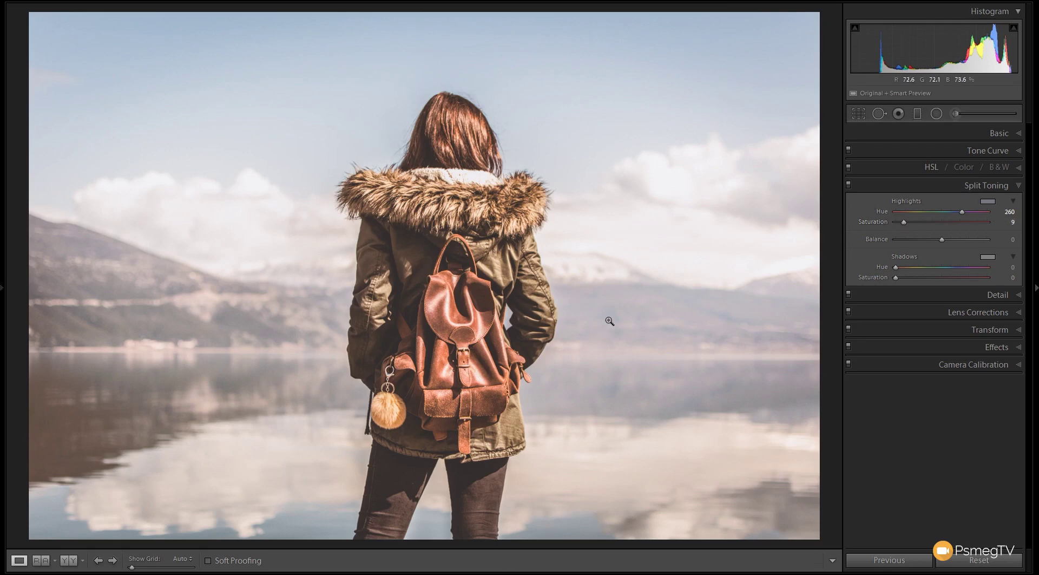
{"action": "left_click", "coordinate": [848, 186]}
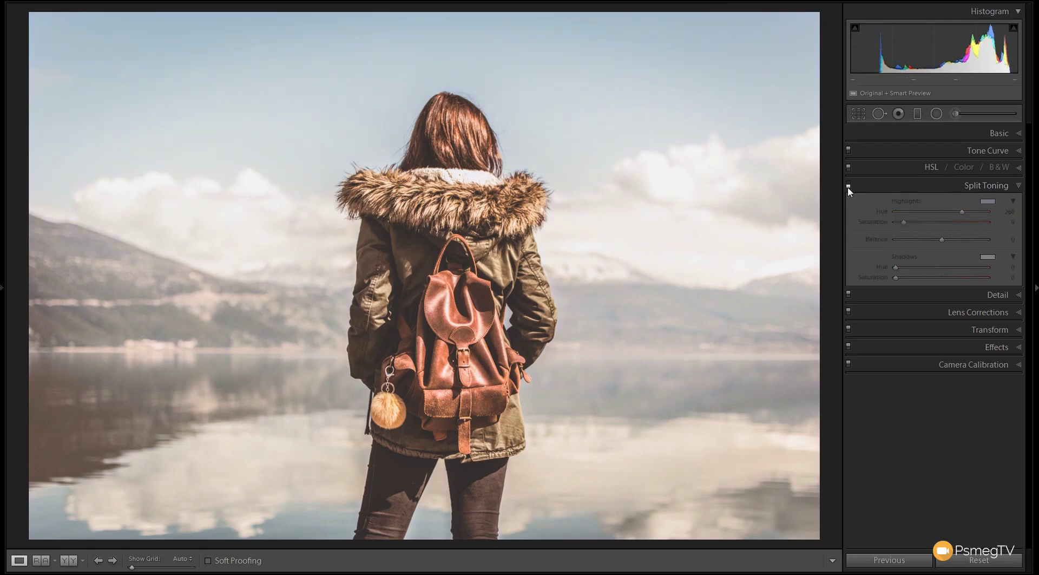
{"action": "left_click", "coordinate": [848, 184]}
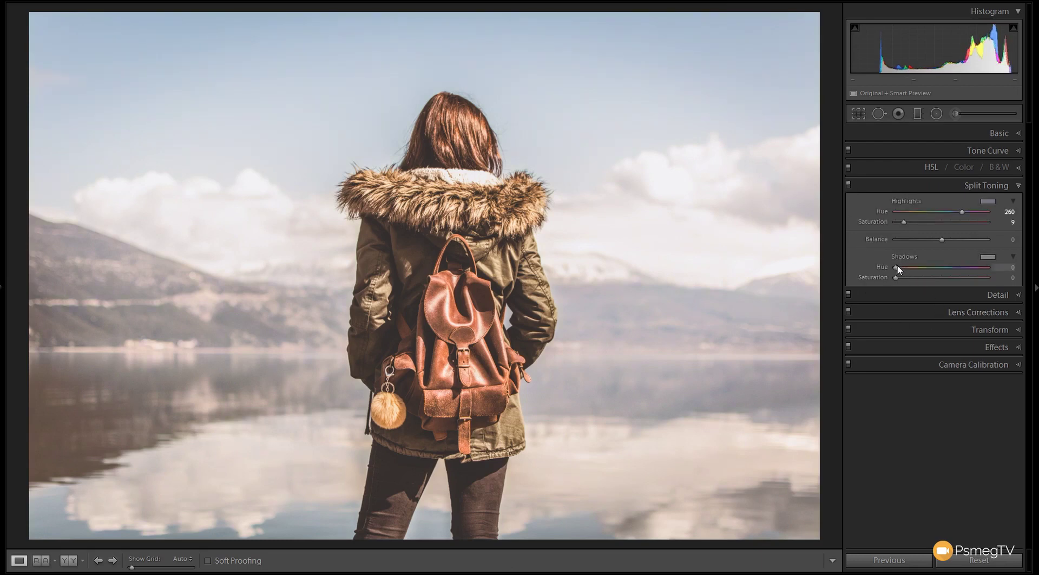
Split-tone the shadows with hue 38 and saturation 14, and compare the image with and without the toning.
{"action": "left_click_drag", "start_coordinate": [896, 268], "coordinate": [912, 273]}
{"action": "mouse_move", "coordinate": [909, 275]}
{"action": "left_mouse_down"}
{"action": "mouse_move", "coordinate": [901, 279]}
{"action": "mouse_move", "coordinate": [911, 280]}
{"action": "mouse_move", "coordinate": [906, 269]}
{"action": "left_mouse_up"}
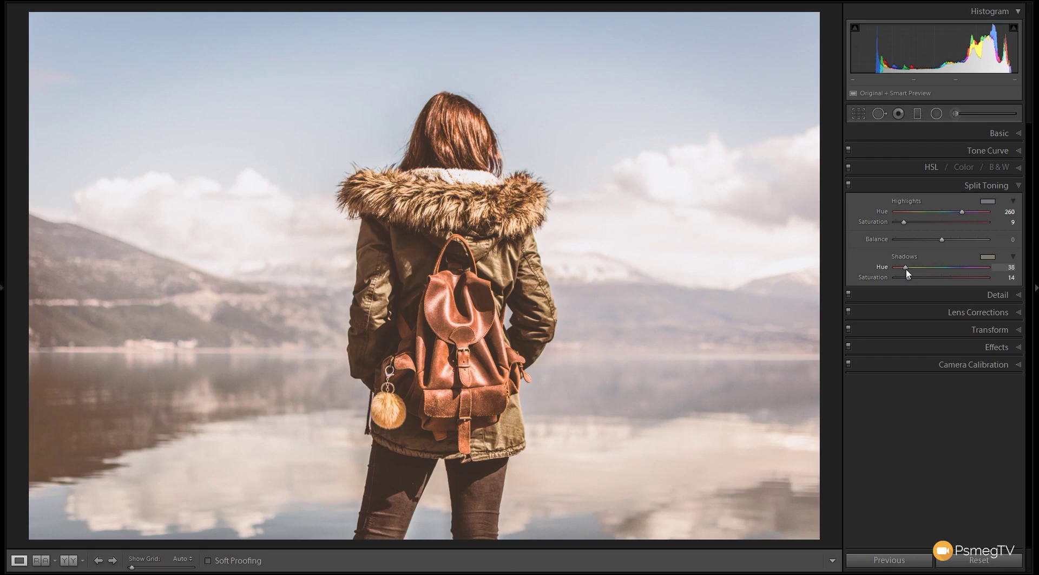
{"action": "left_click", "coordinate": [848, 186]}
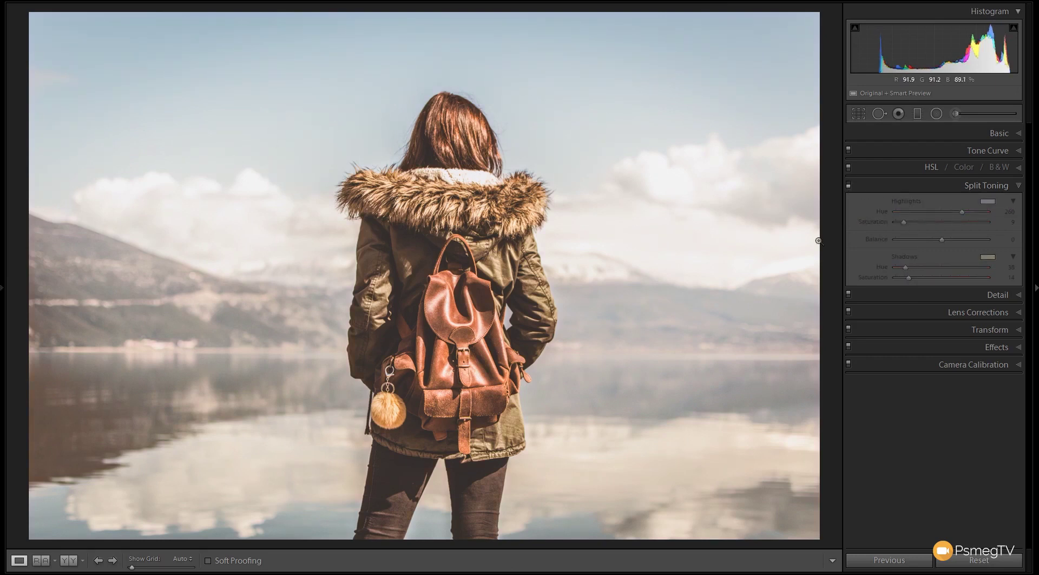
{"action": "left_click", "coordinate": [848, 186]}
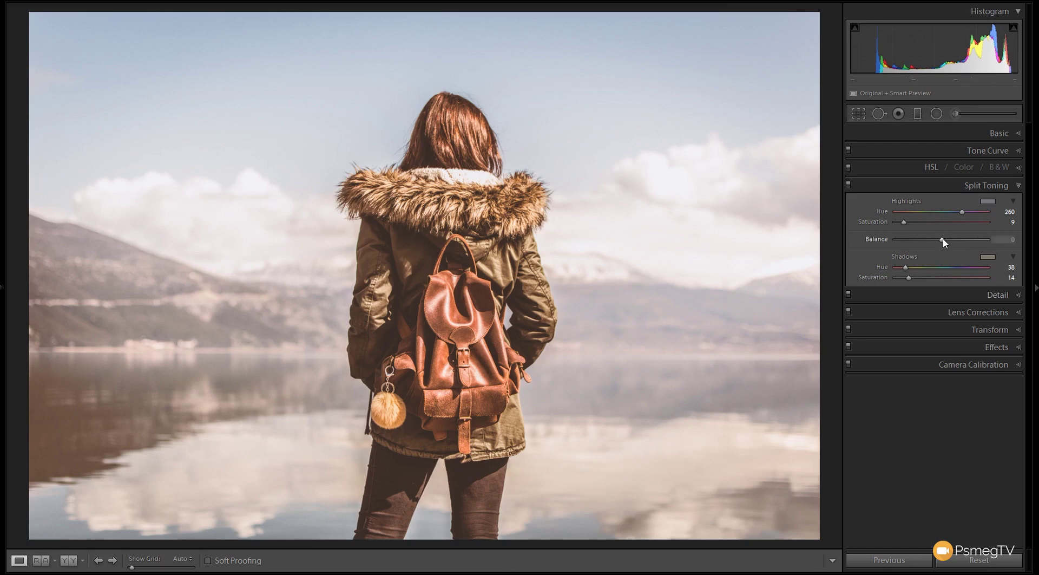
Try split toning balances of -72 and +60, and reset the balance to its default.
{"action": "left_click_drag", "start_coordinate": [942, 239], "coordinate": [910, 244]}
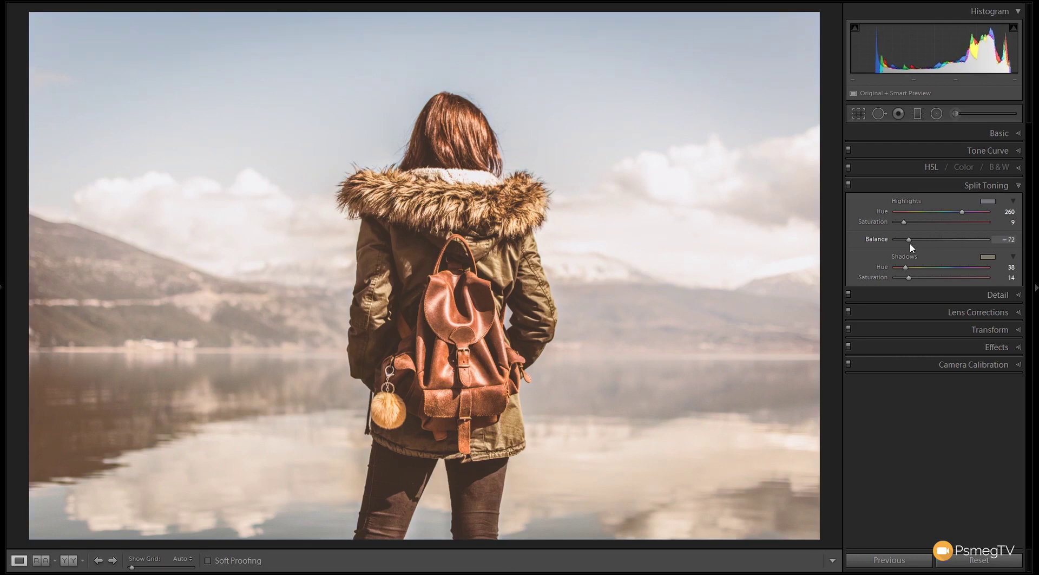
{"action": "left_click_drag", "start_coordinate": [911, 247], "coordinate": [972, 242]}
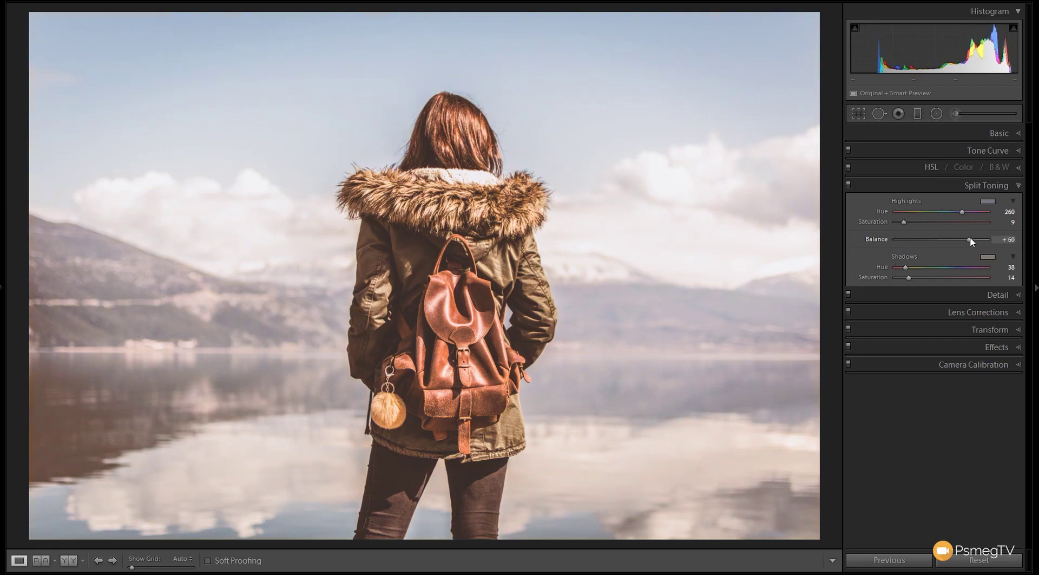
{"action": "double_click", "coordinate": [969, 240]}
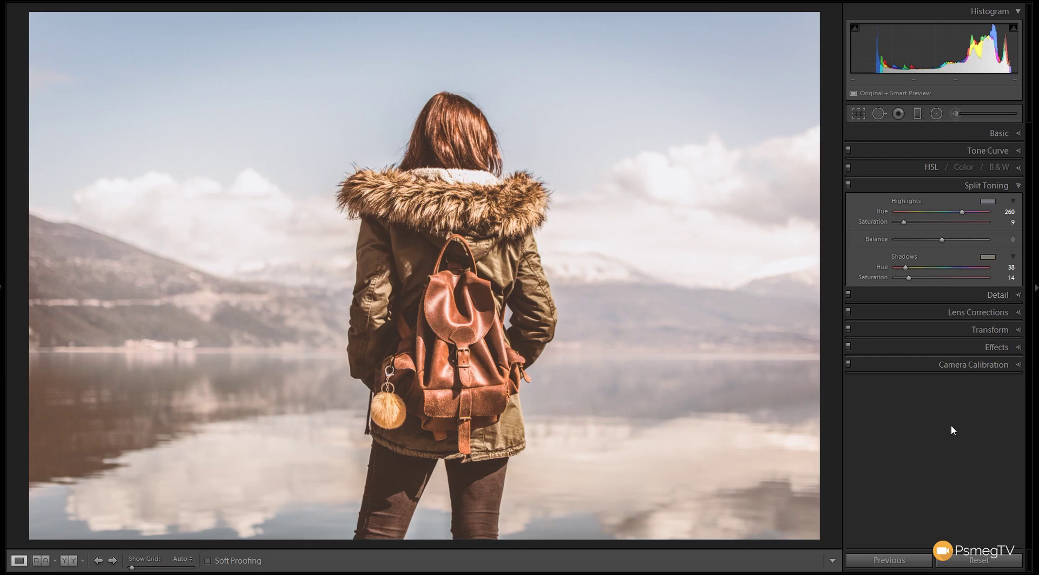
Add a post-crop vignette with amount -25 and dehaze of +15, and compare the image with and without these effects.
{"action": "key", "text": "ctrl+4"}
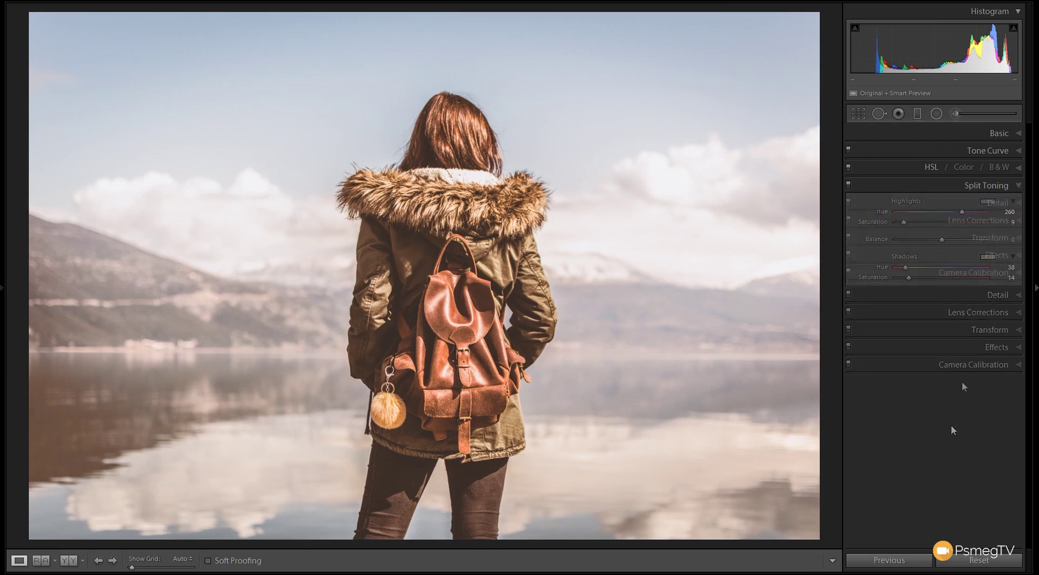
{"action": "left_click", "coordinate": [1018, 256]}
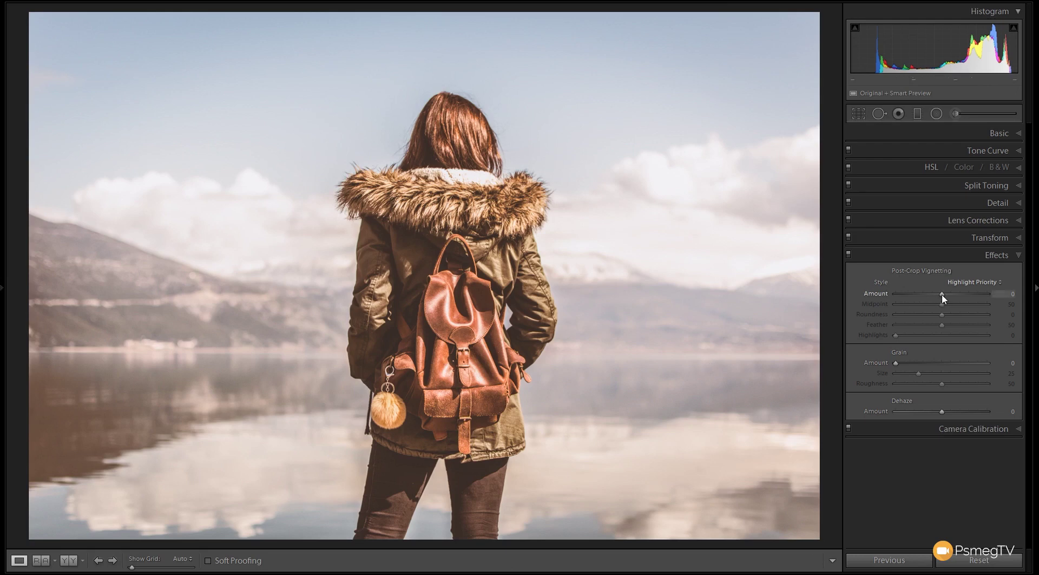
{"action": "left_click_drag", "start_coordinate": [943, 296], "coordinate": [931, 298]}
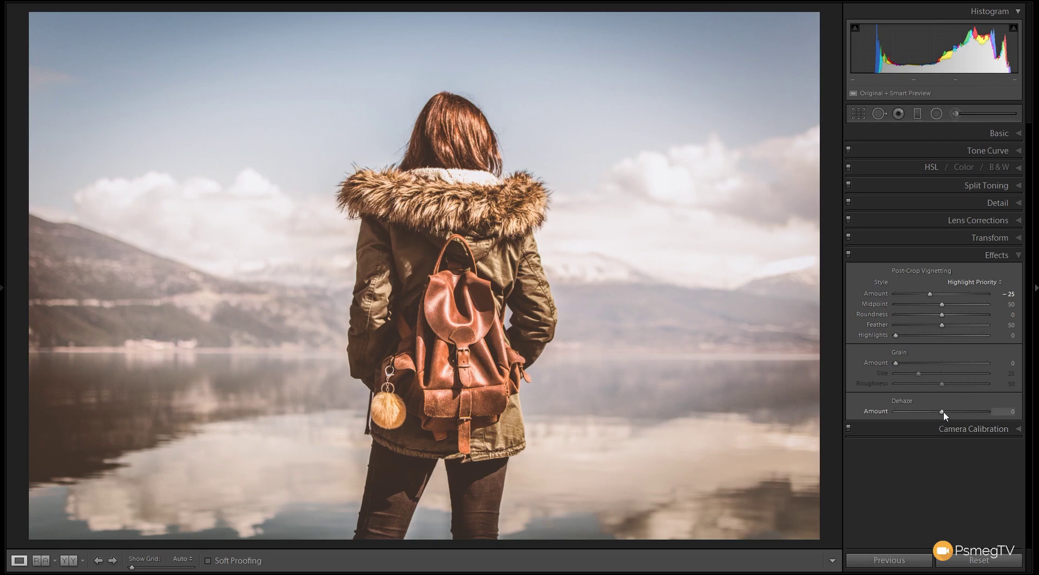
{"action": "mouse_move", "coordinate": [942, 412]}
{"action": "left_mouse_down"}
{"action": "mouse_move", "coordinate": [971, 410]}
{"action": "mouse_move", "coordinate": [951, 413]}
{"action": "left_mouse_up"}
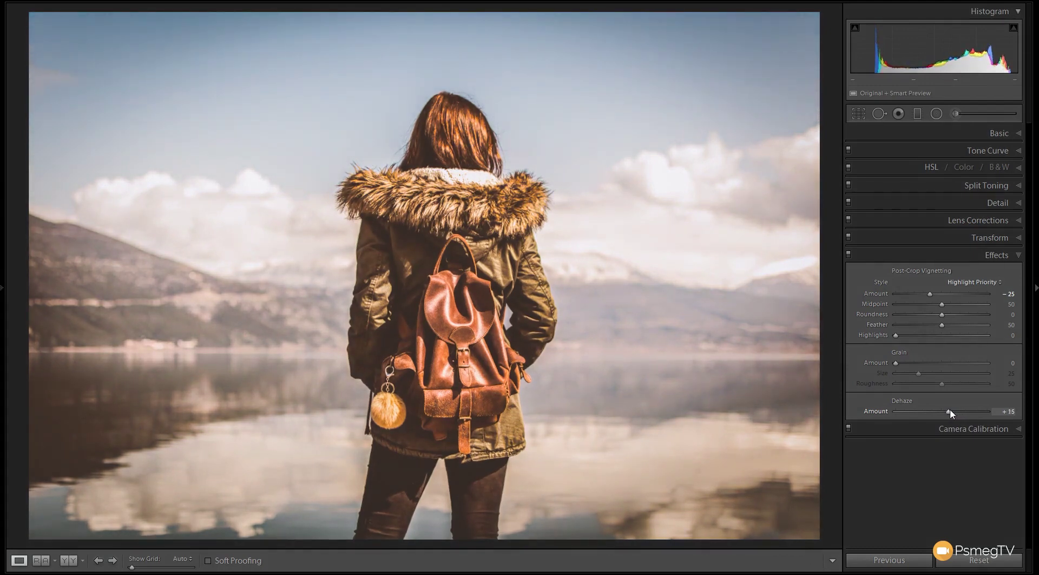
{"action": "left_click", "coordinate": [849, 255]}
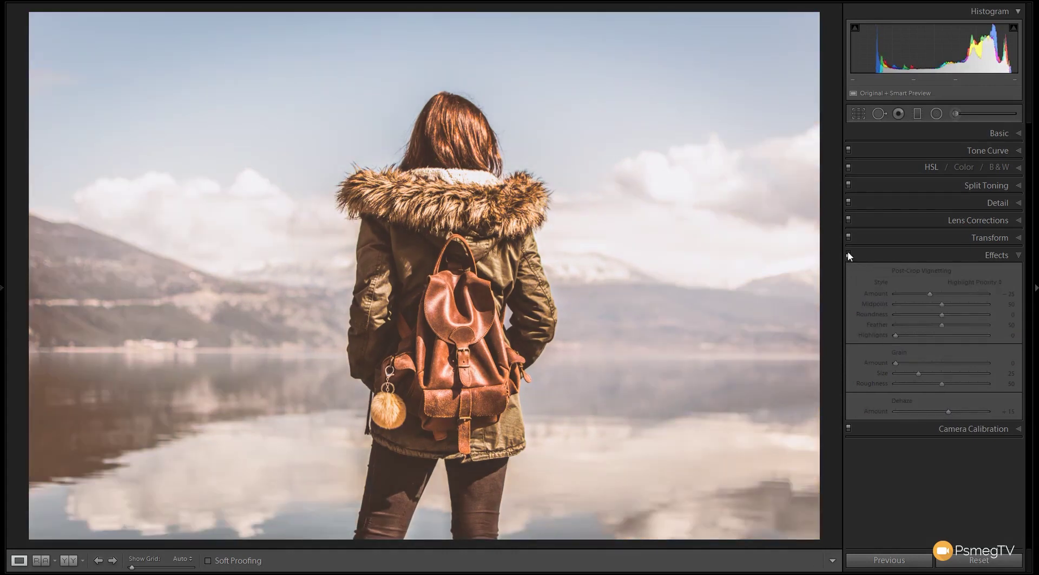
{"action": "left_click", "coordinate": [848, 255]}
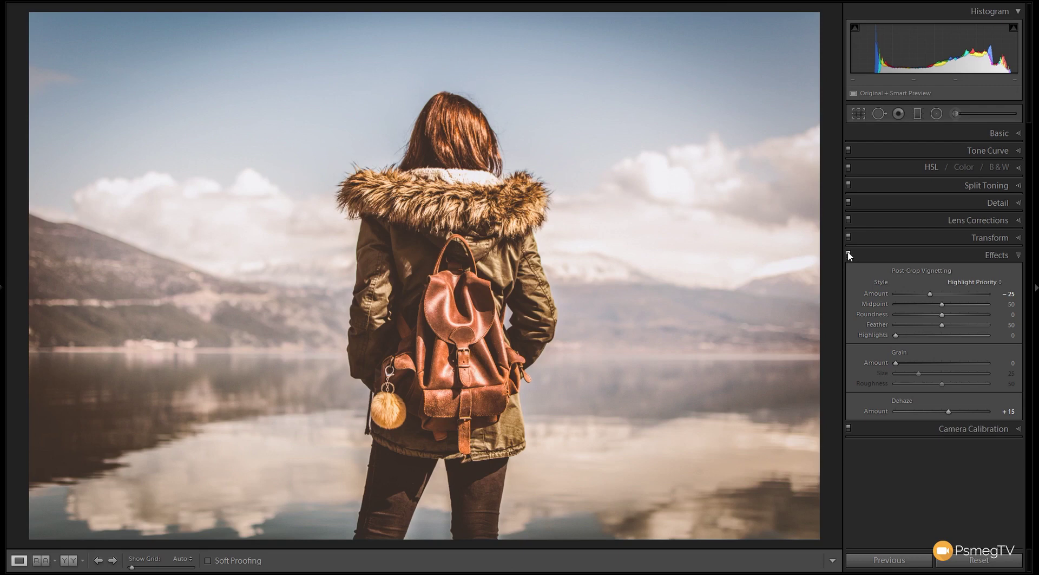
Set the HSL saturation of yellow to +29 and of green to -25.
{"action": "key", "text": "ctrl+3"}
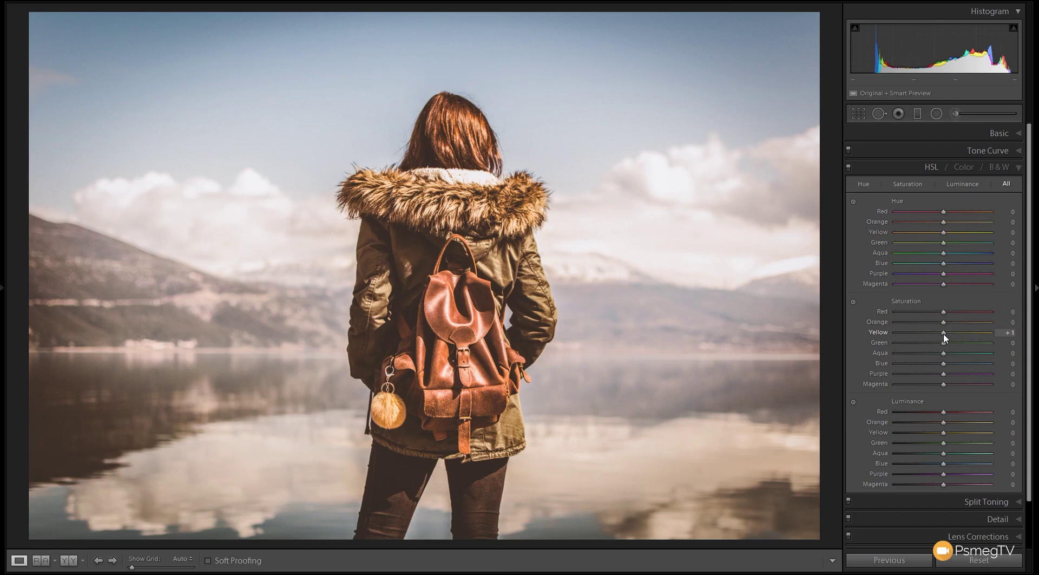
{"action": "left_click_drag", "start_coordinate": [944, 335], "coordinate": [957, 332]}
{"action": "left_click_drag", "start_coordinate": [946, 343], "coordinate": [938, 346]}
Set the luminance of red to -53, orange -30, yellow -18 and green -28, and compare against the image without HSL changes and the original.
{"action": "left_click_drag", "start_coordinate": [943, 413], "coordinate": [917, 413]}
{"action": "left_click_drag", "start_coordinate": [916, 413], "coordinate": [918, 413]}
{"action": "left_click_drag", "start_coordinate": [944, 423], "coordinate": [929, 422]}
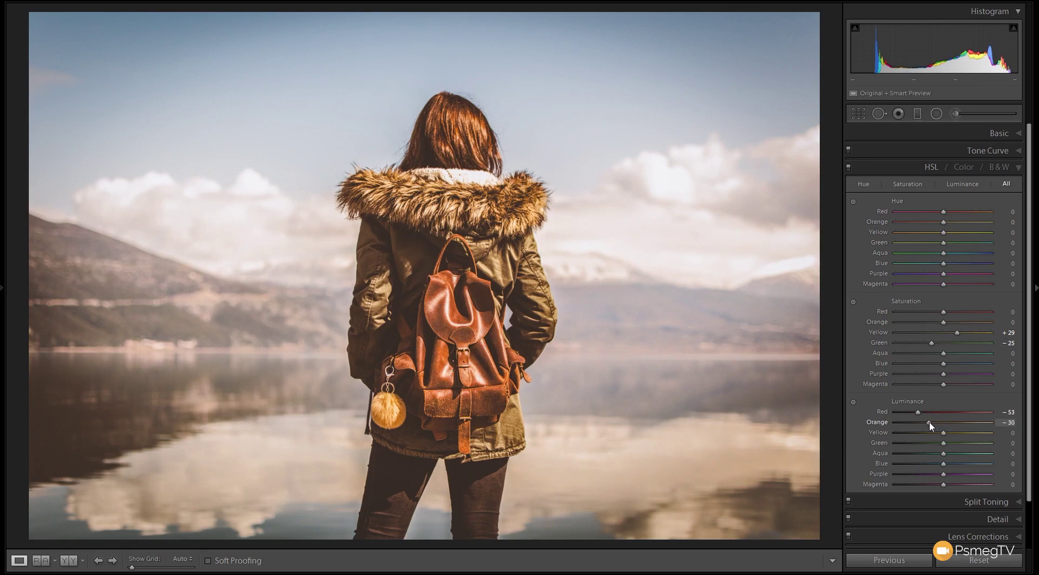
{"action": "left_click_drag", "start_coordinate": [944, 433], "coordinate": [935, 434]}
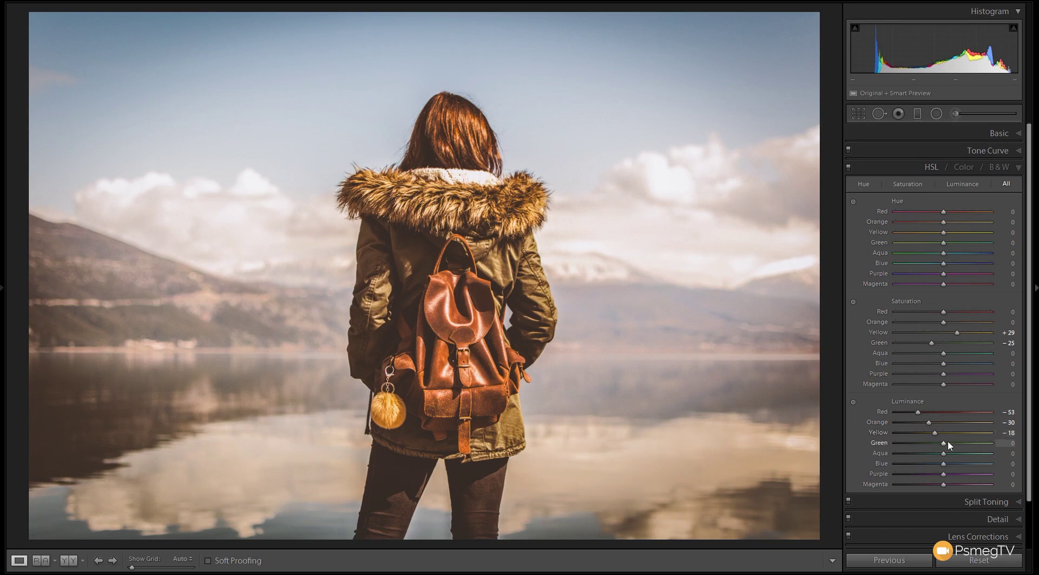
{"action": "left_click_drag", "start_coordinate": [943, 445], "coordinate": [939, 445]}
{"action": "left_click", "coordinate": [849, 167]}
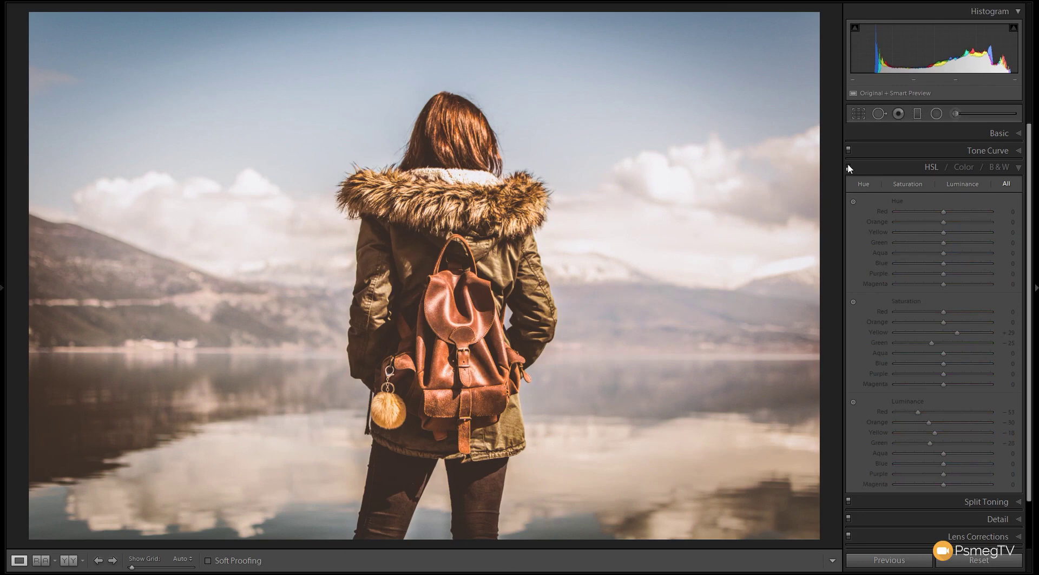
{"action": "left_click", "coordinate": [848, 167]}
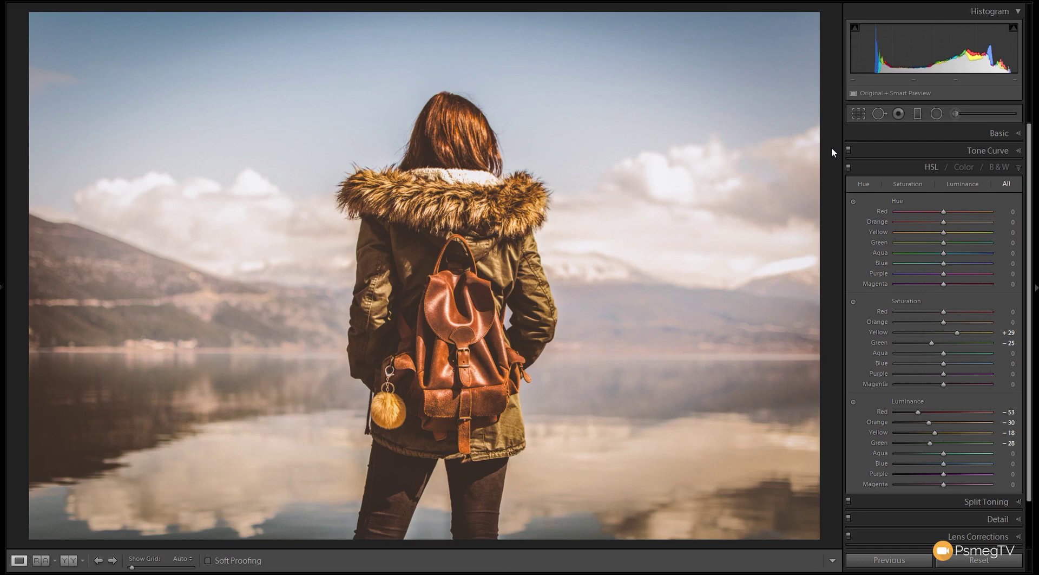
{"action": "key", "text": "backslash"}
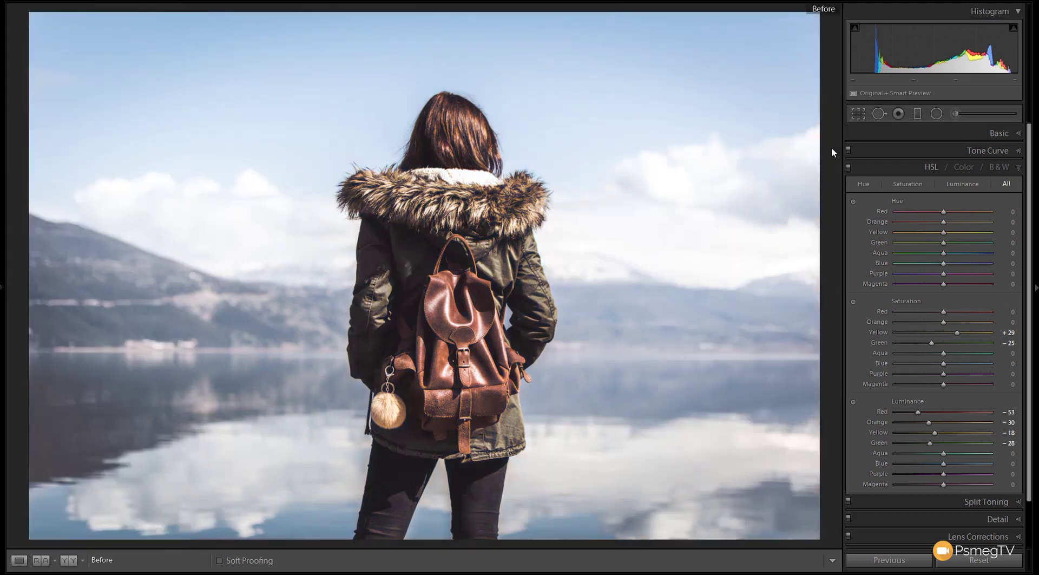
{"action": "key", "text": "backslash"}
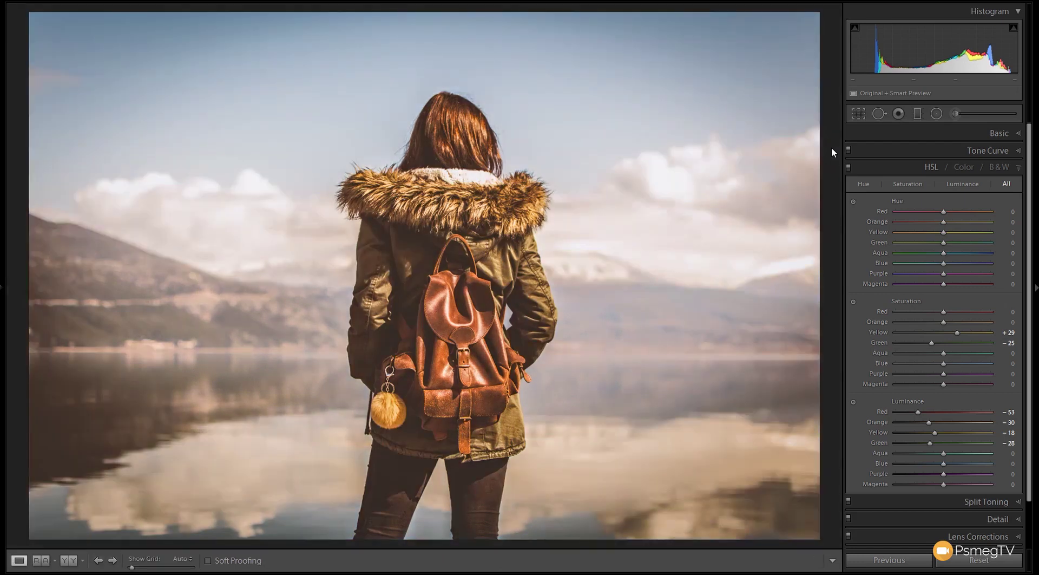